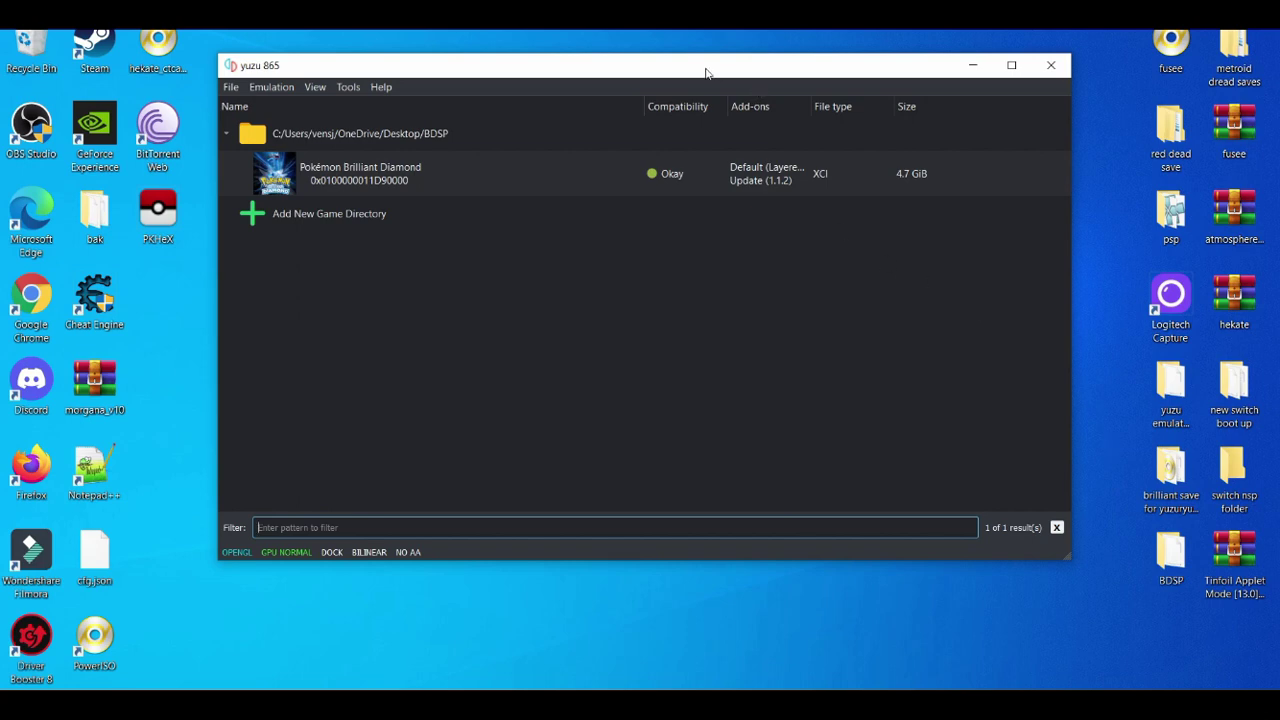
- Drag the yuzu window, showing Pokémon Brilliant Diamond 1.1.2, slightly to the left
left_click_drag(716, 73, 653, 73)
- Minimize yuzu, bring back the USB Drive (E:) Explorer window higher up, and select JKSV
left_click(908, 66)
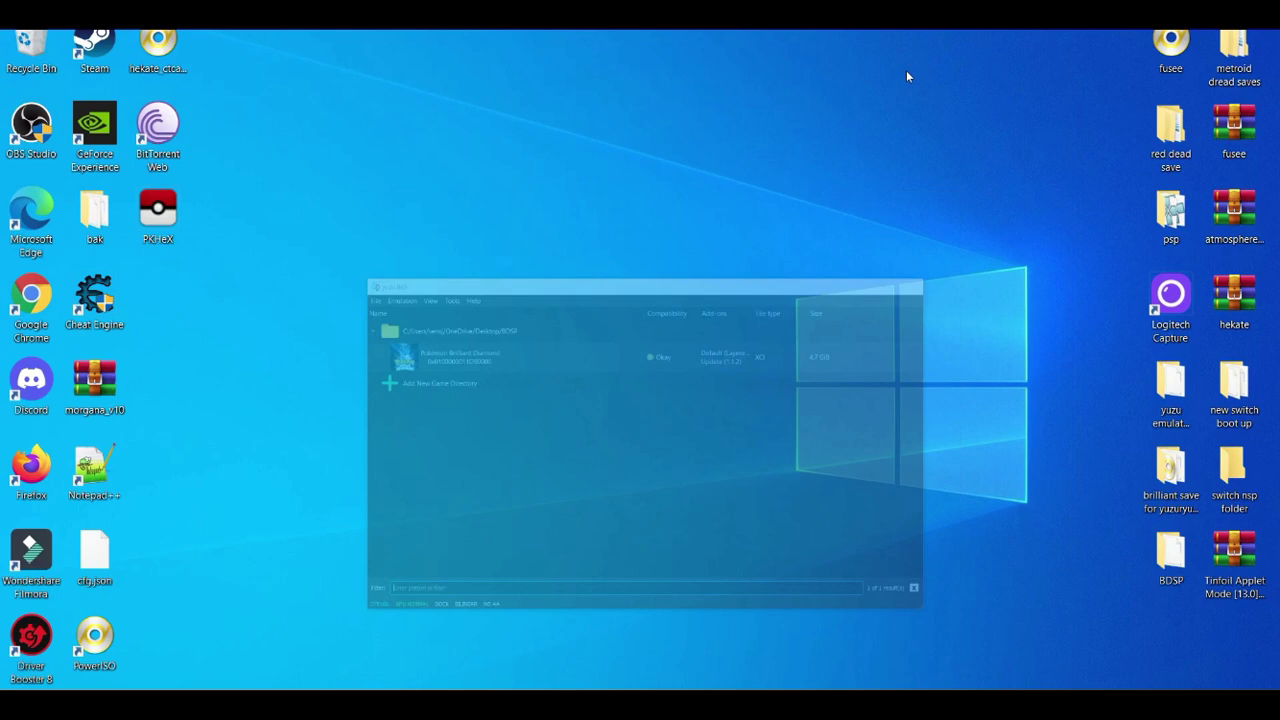
key("alt+Tab")
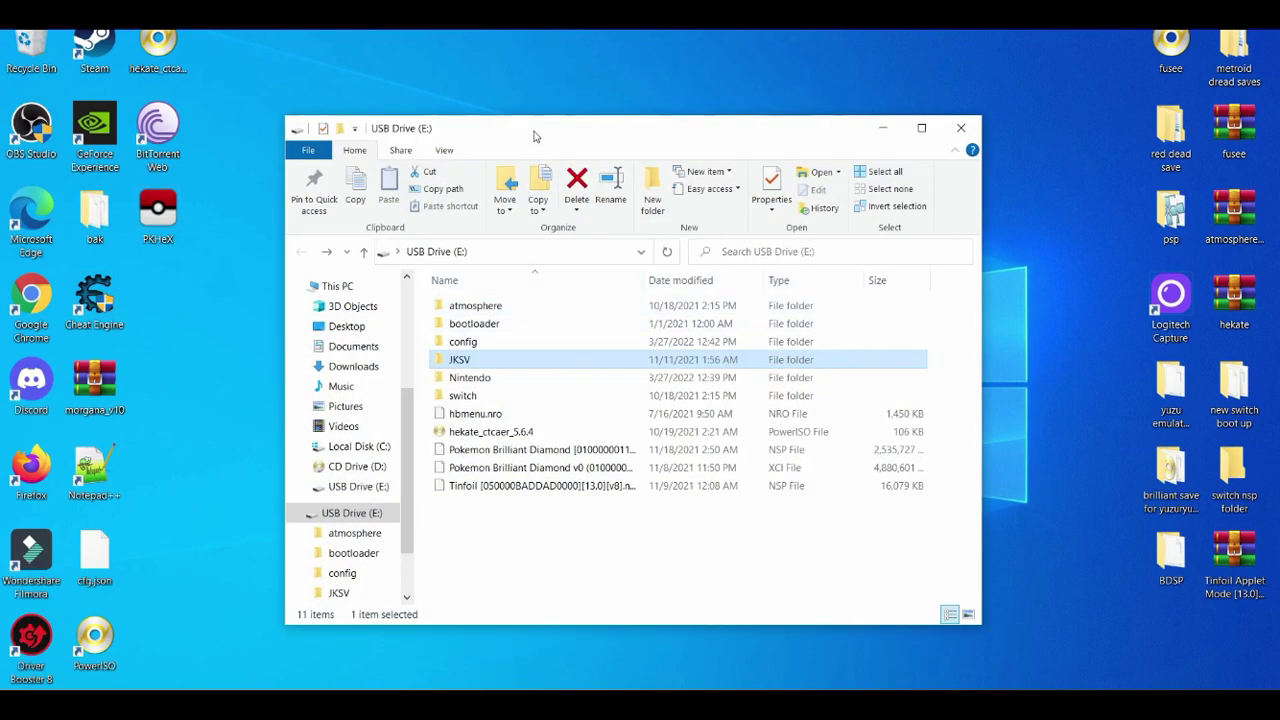
left_click_drag(534, 136, 522, 98)
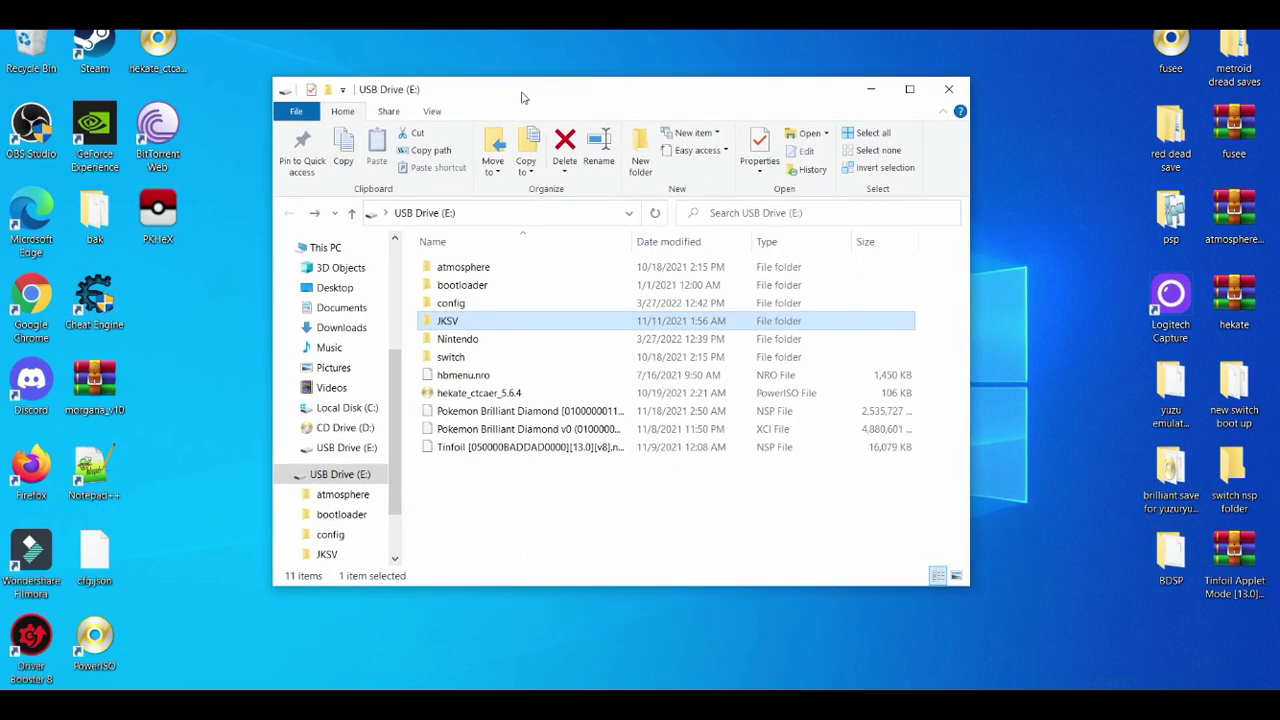
left_click(470, 533)
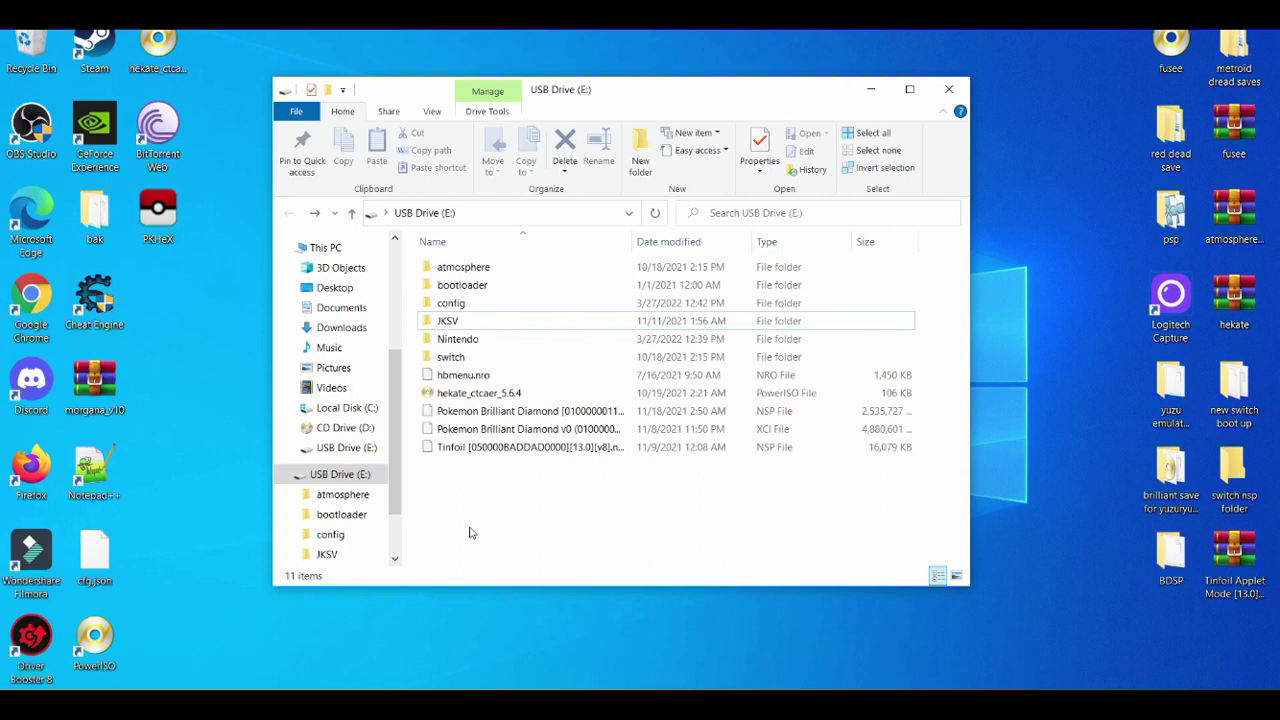
left_click(444, 325)
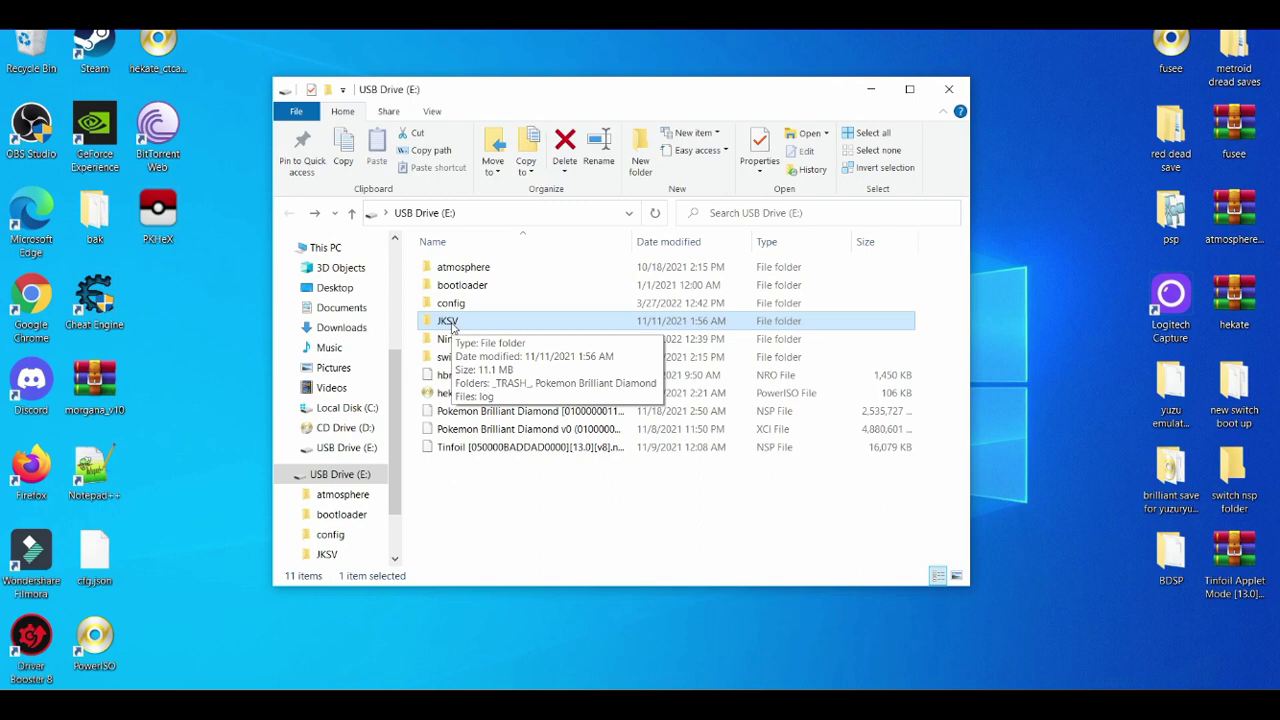
- Open JKSV, then its Pokemon Brilliant Diamond save backup folder
double_click(450, 322)
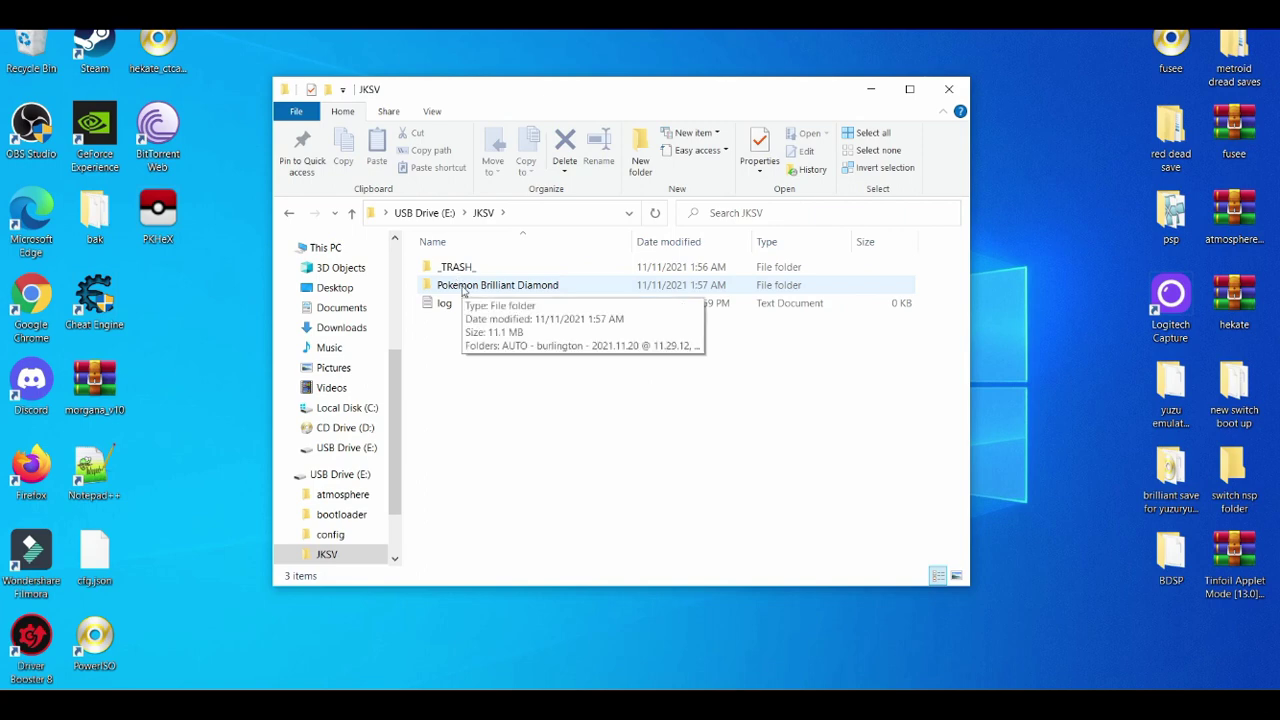
double_click(463, 289)
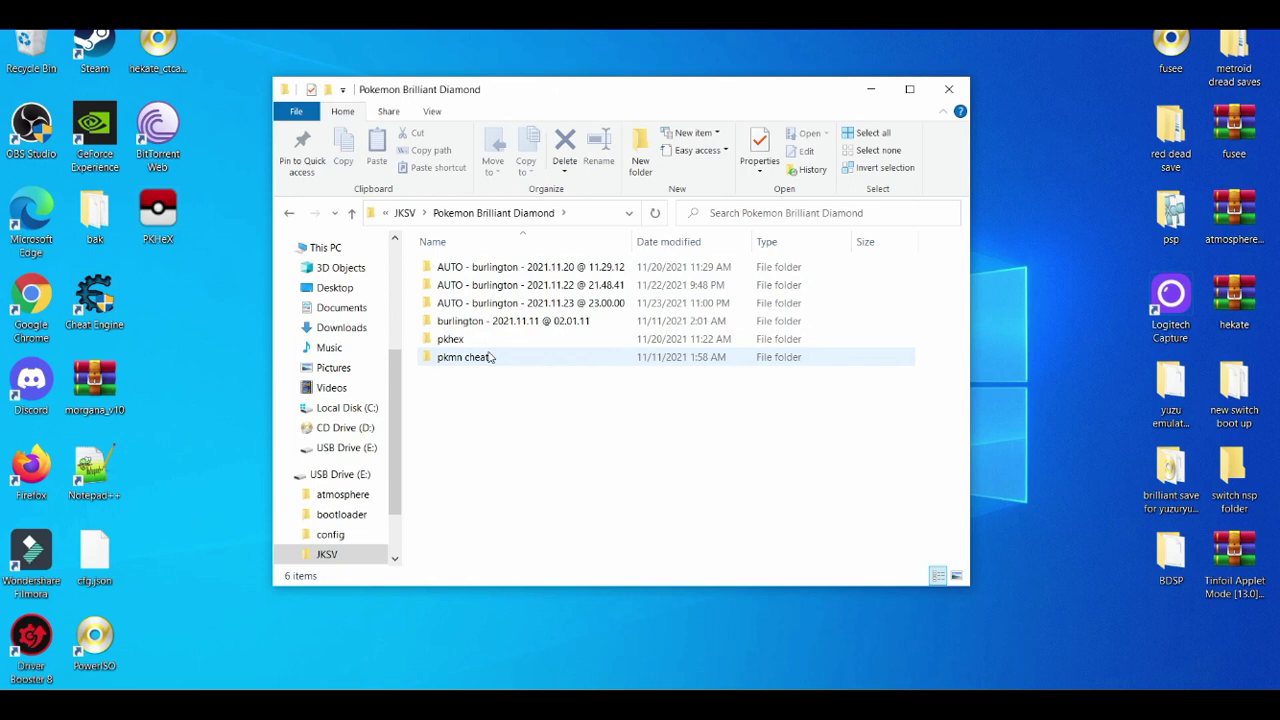
- Check that the 2021.11.20 and 2021.11.22 AUTO backups contain Backup and SaveData files
double_click(510, 270)
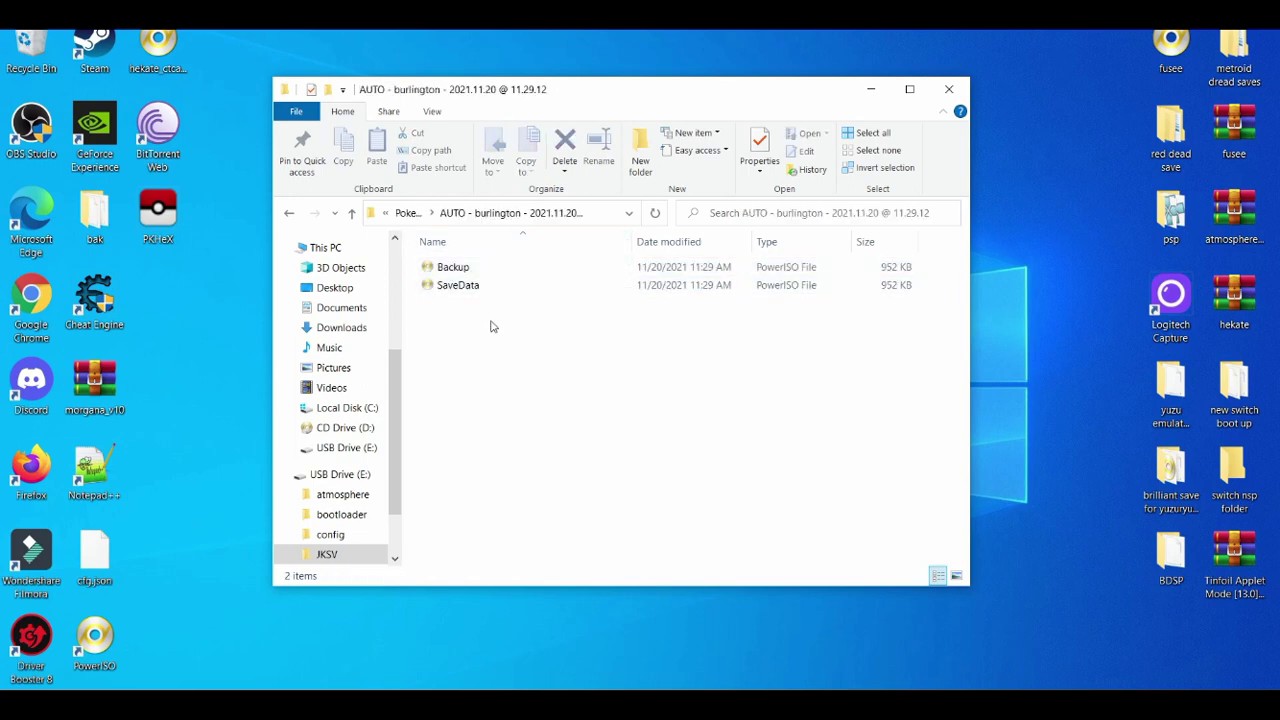
left_click(481, 286)
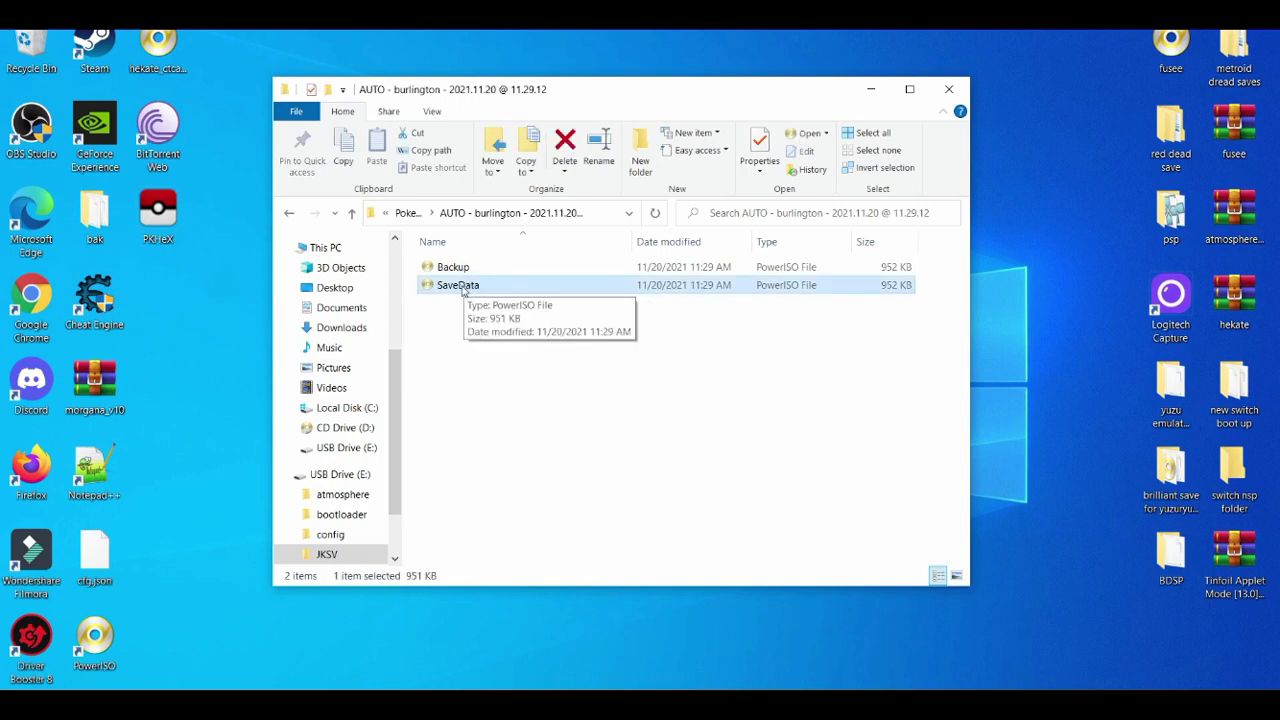
left_click(290, 215)
double_click(550, 285)
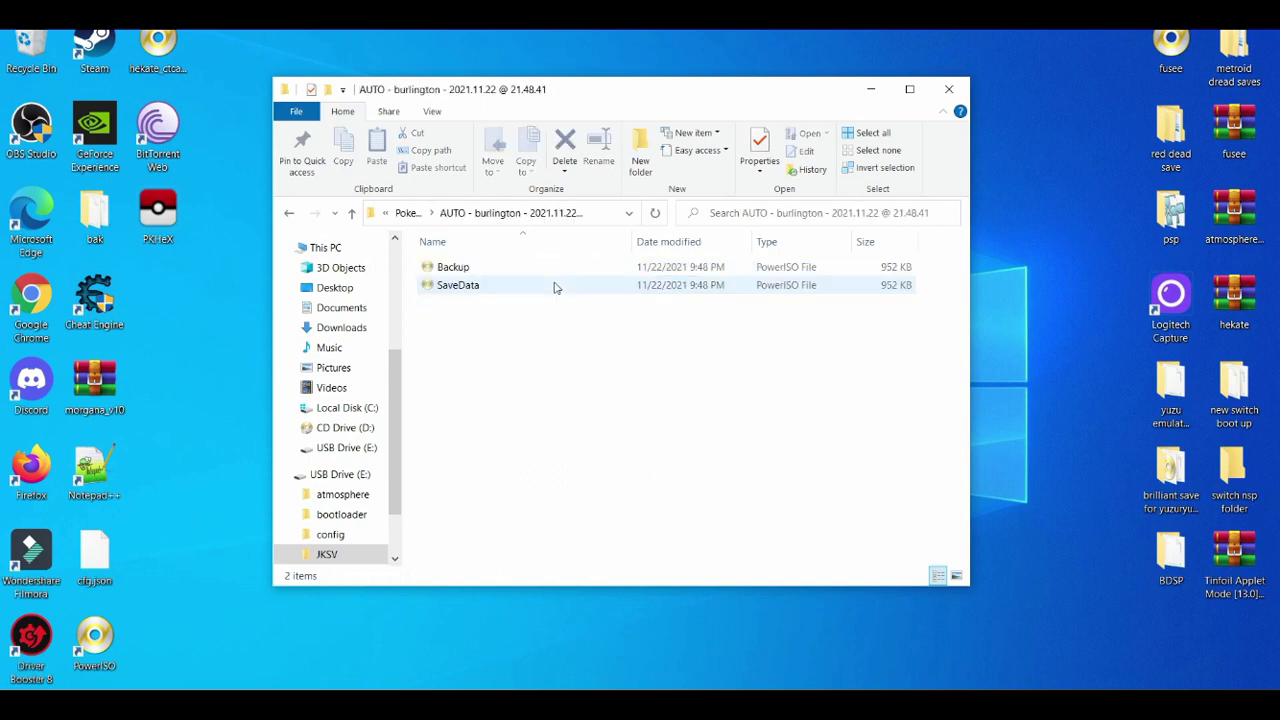
left_click(290, 214)
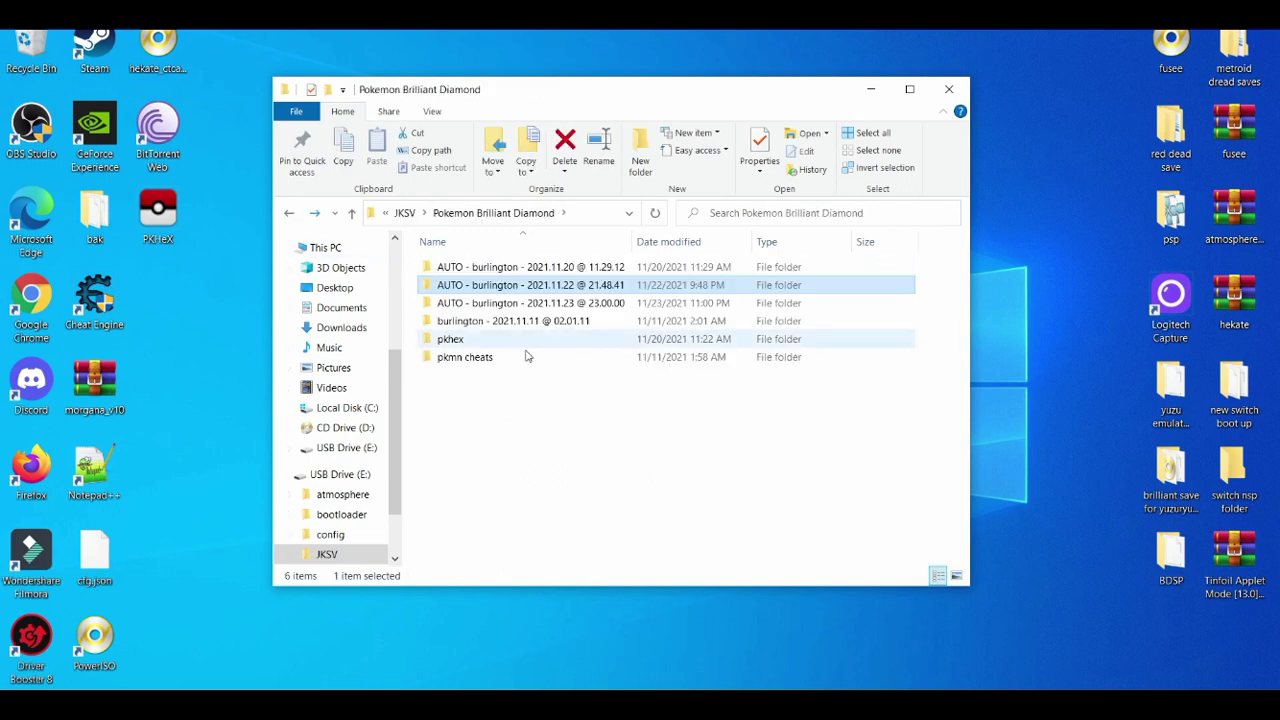
- Check the 2021.11.23 AUTO and 2021.11.11 manual backups, return to JKSV, and shift the window right
left_click(505, 305)
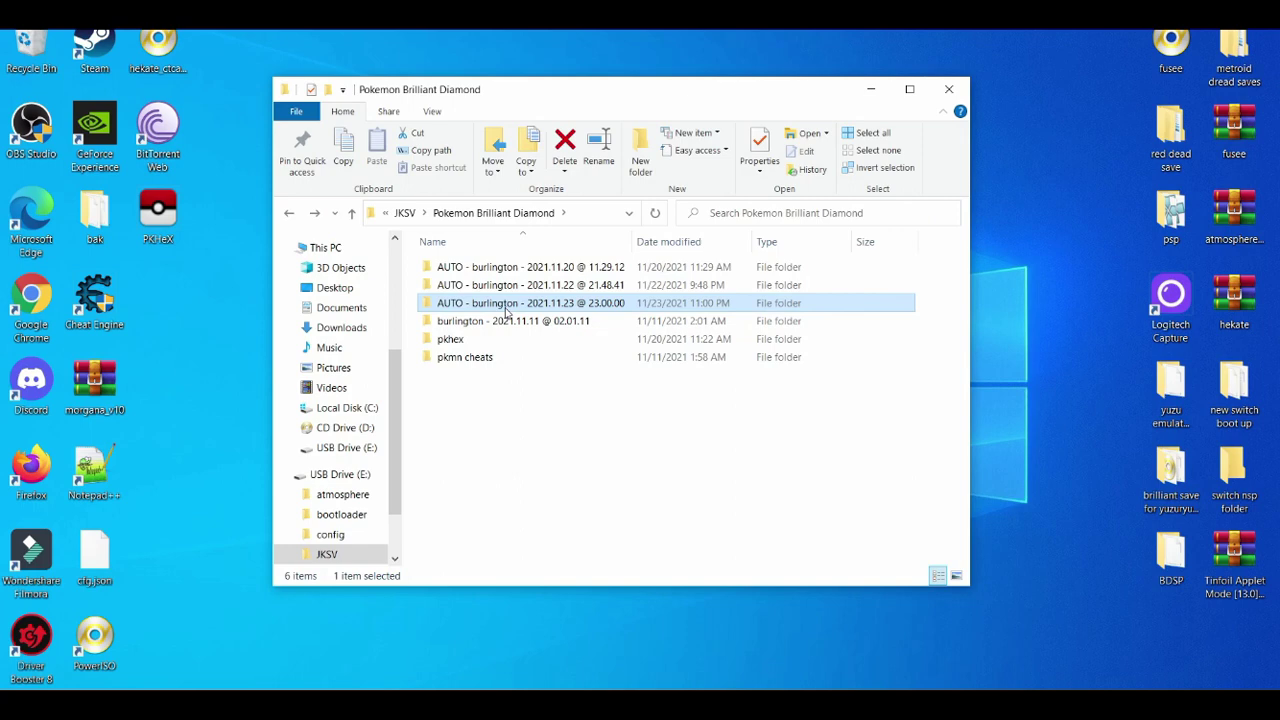
double_click(505, 306)
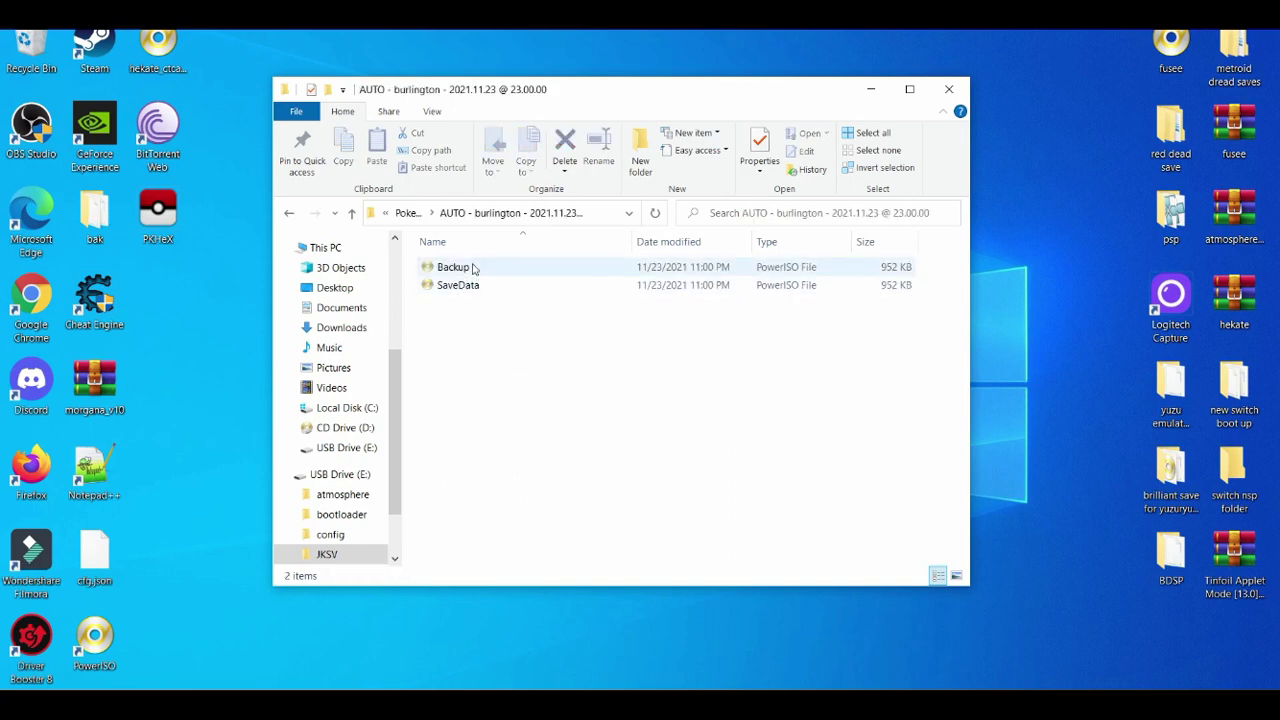
left_click(288, 212)
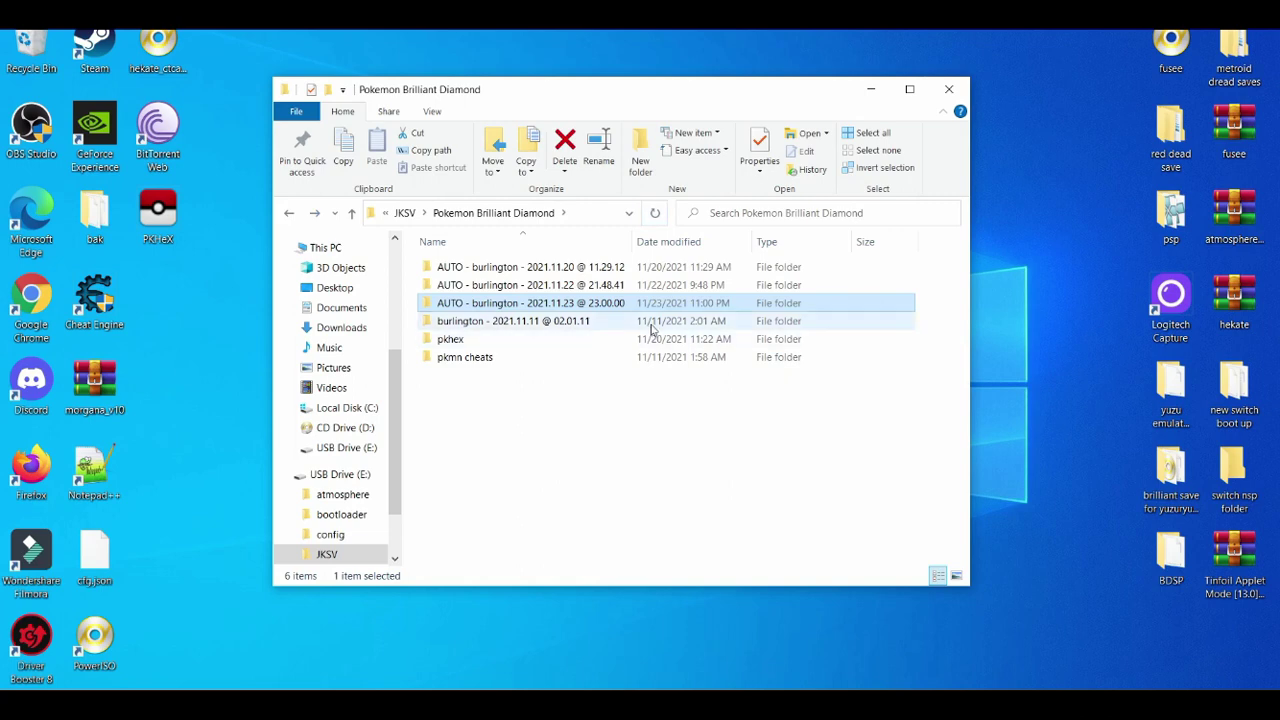
double_click(651, 322)
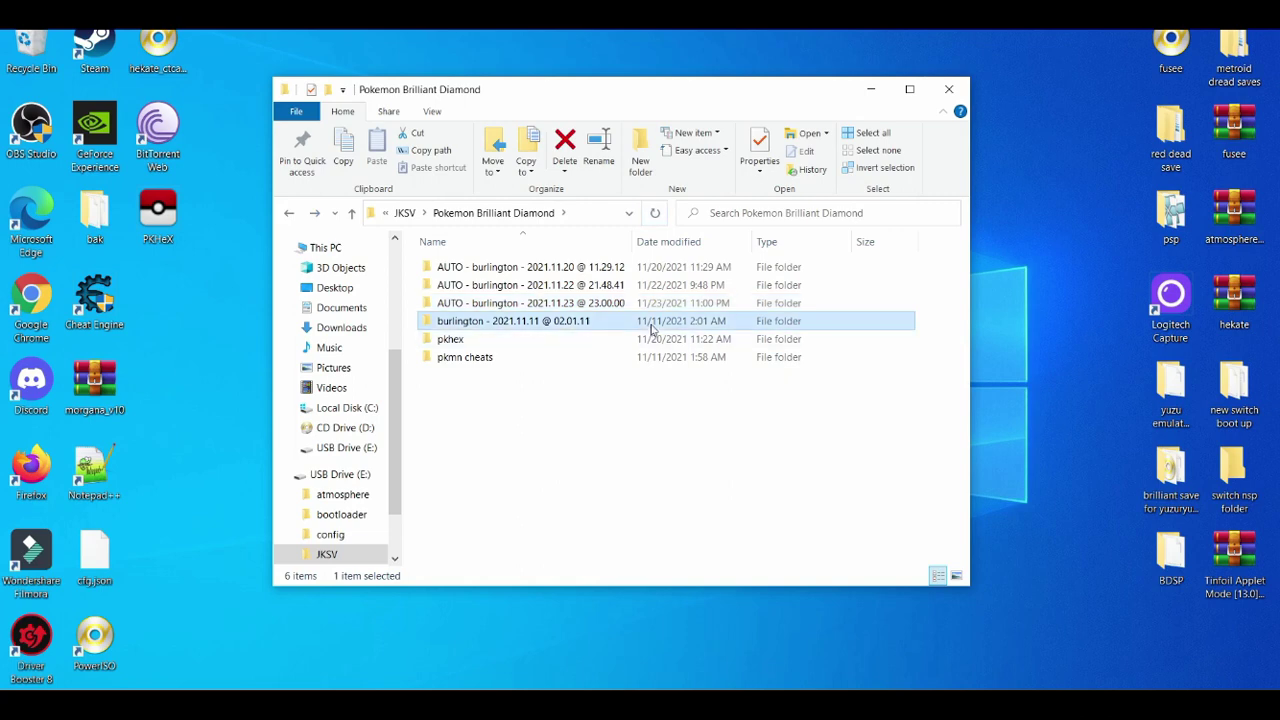
left_click(289, 214)
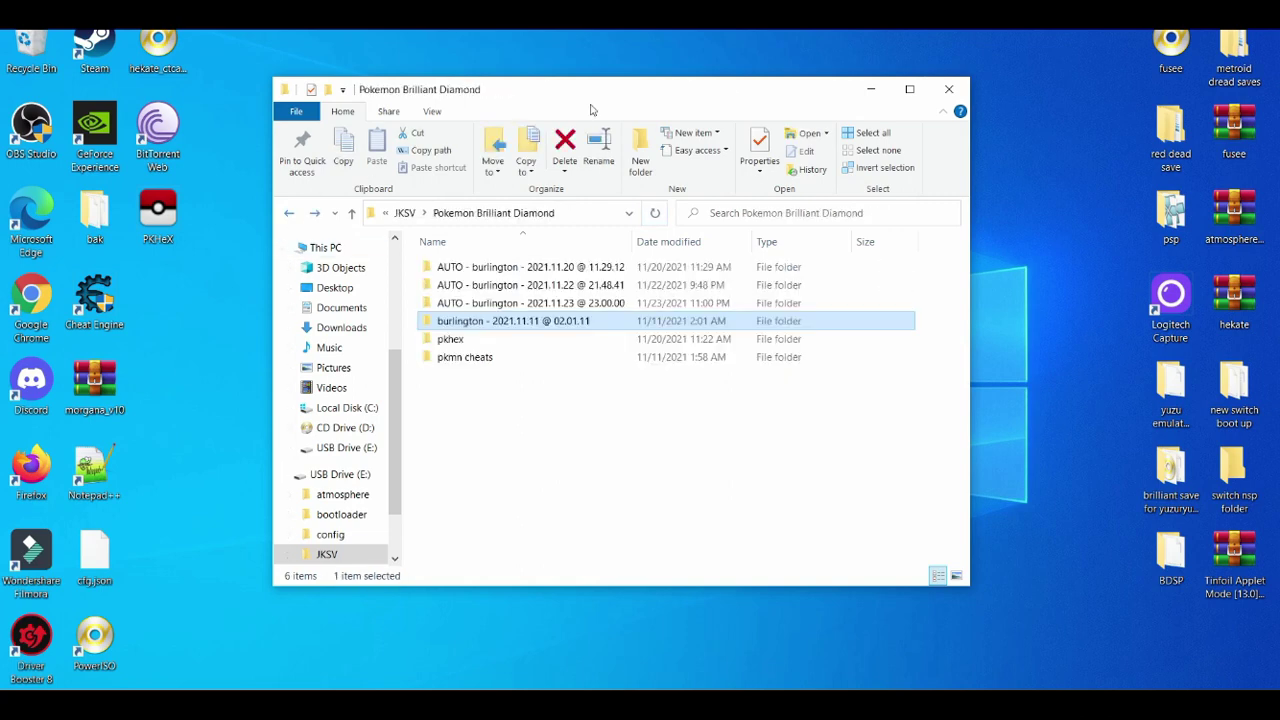
left_click(289, 213)
left_click_drag(600, 90, 869, 73)
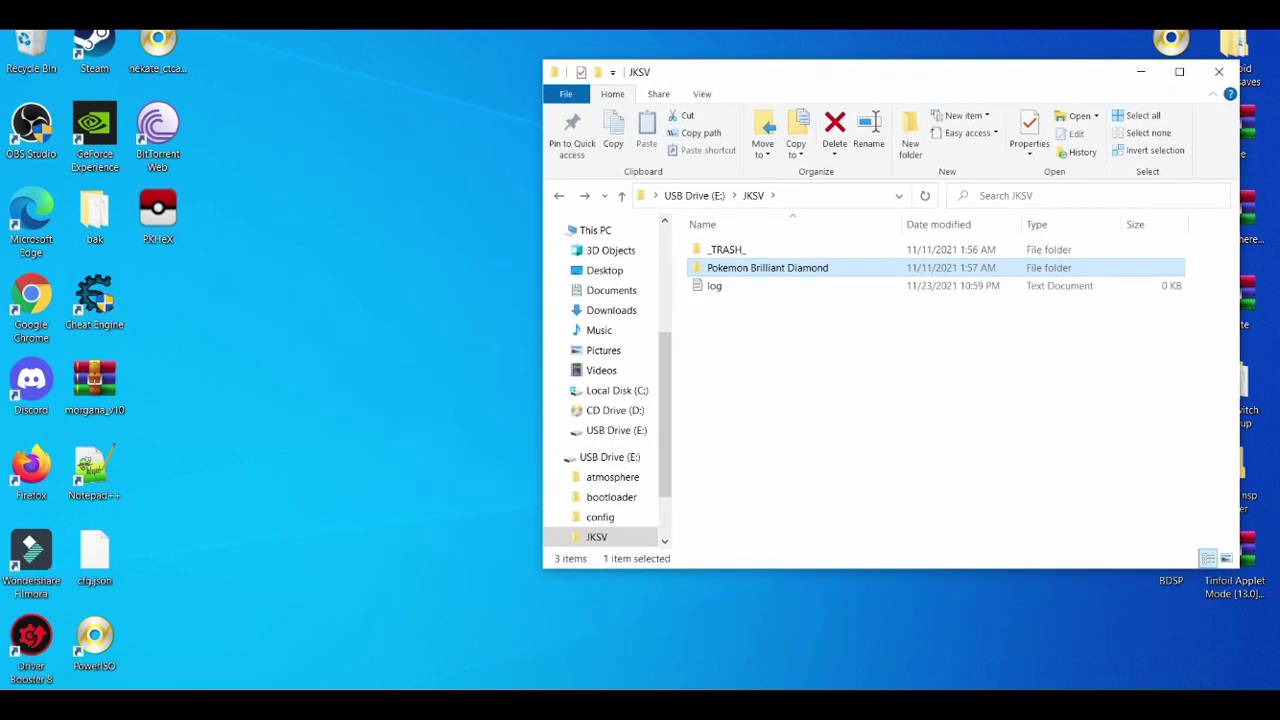
- Arrange yuzu on the left and the JKSV Explorer window to its right
key("alt+Tab")
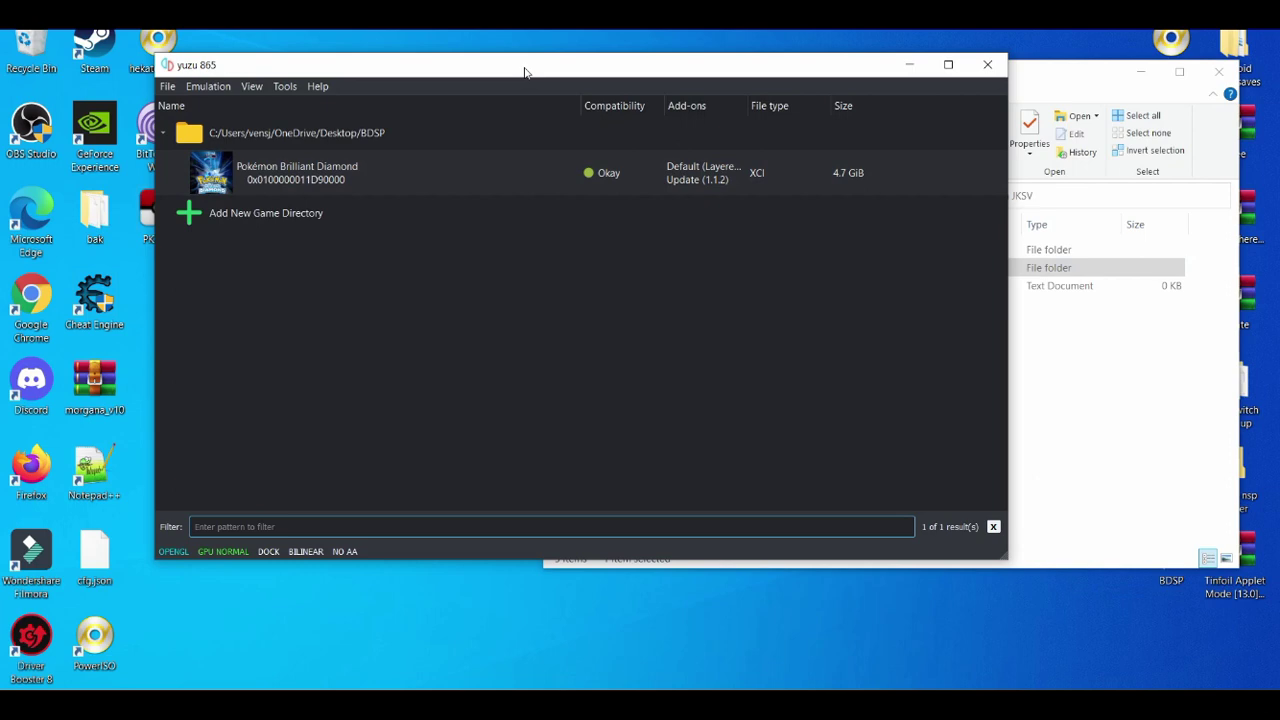
left_click_drag(525, 72, 377, 58)
left_click(906, 80)
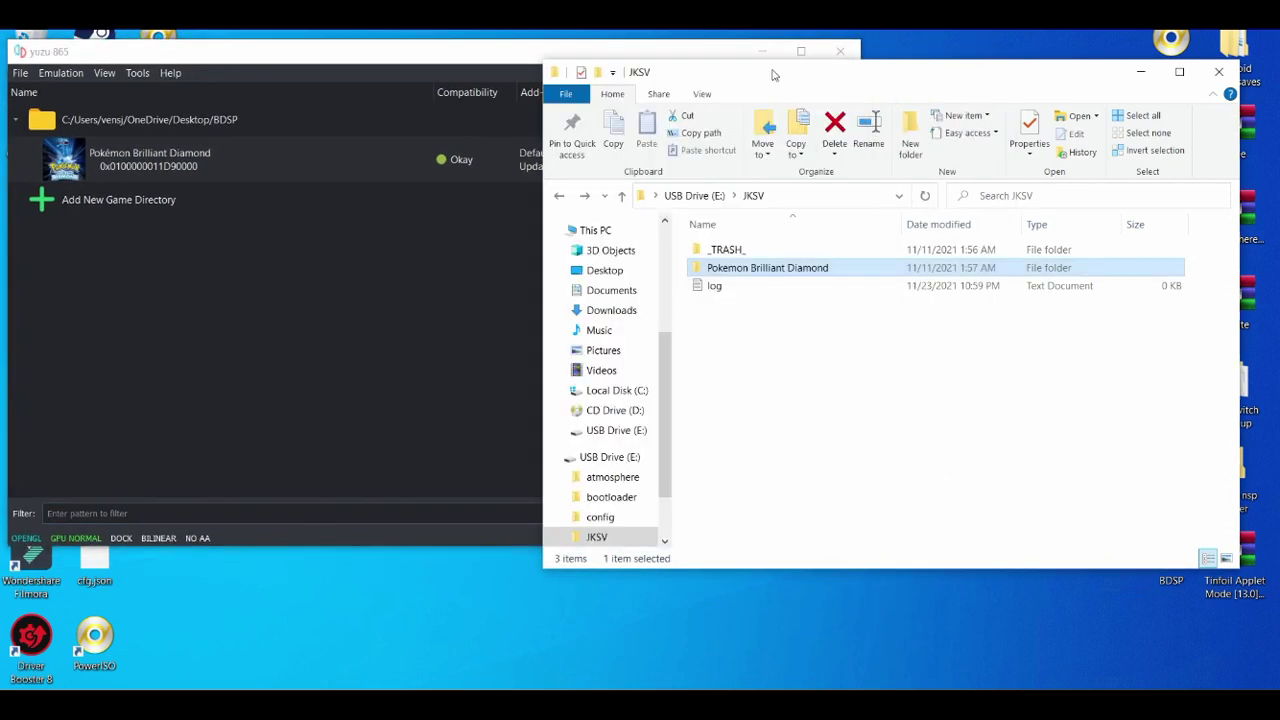
left_click_drag(757, 80, 830, 108)
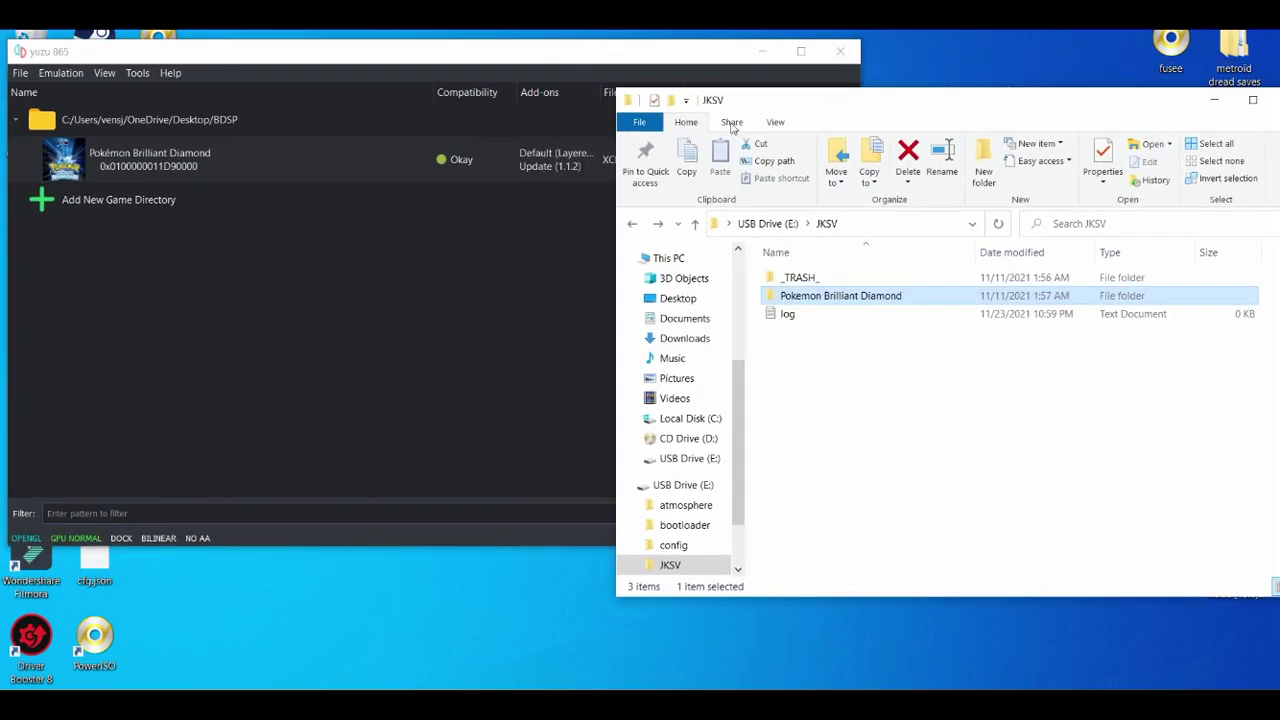
right_click(280, 156)
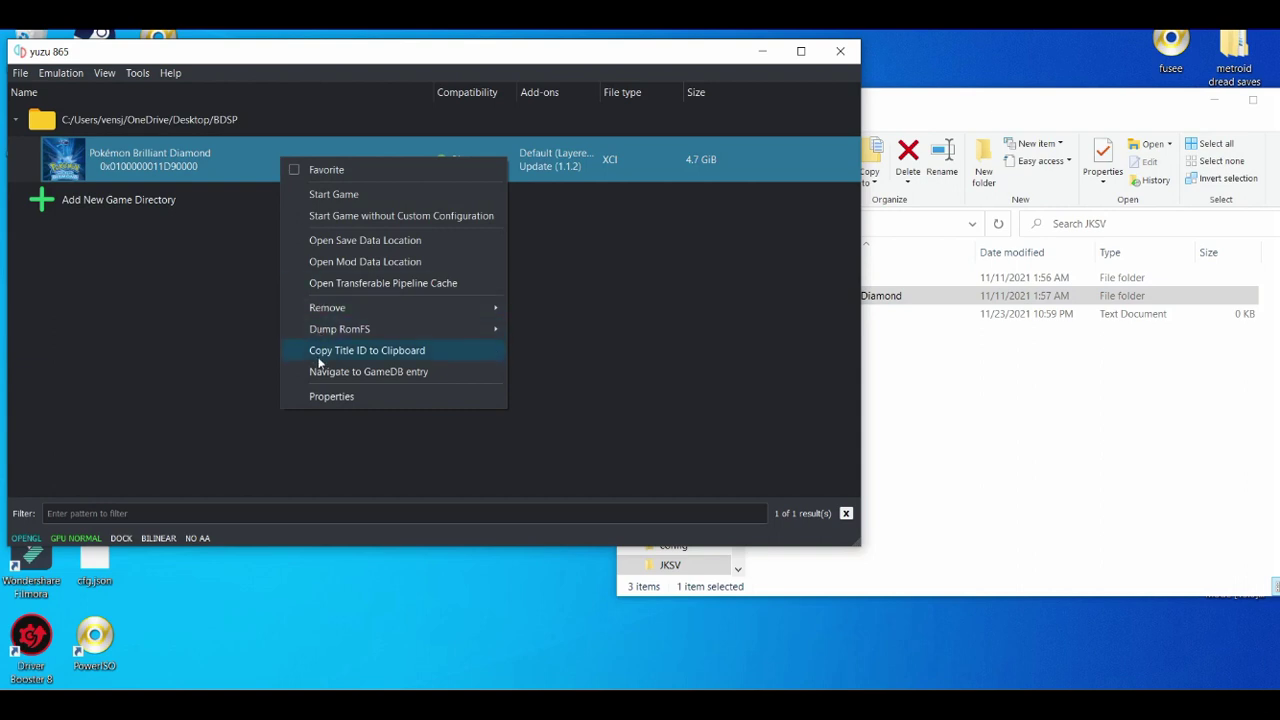
left_click(330, 241)
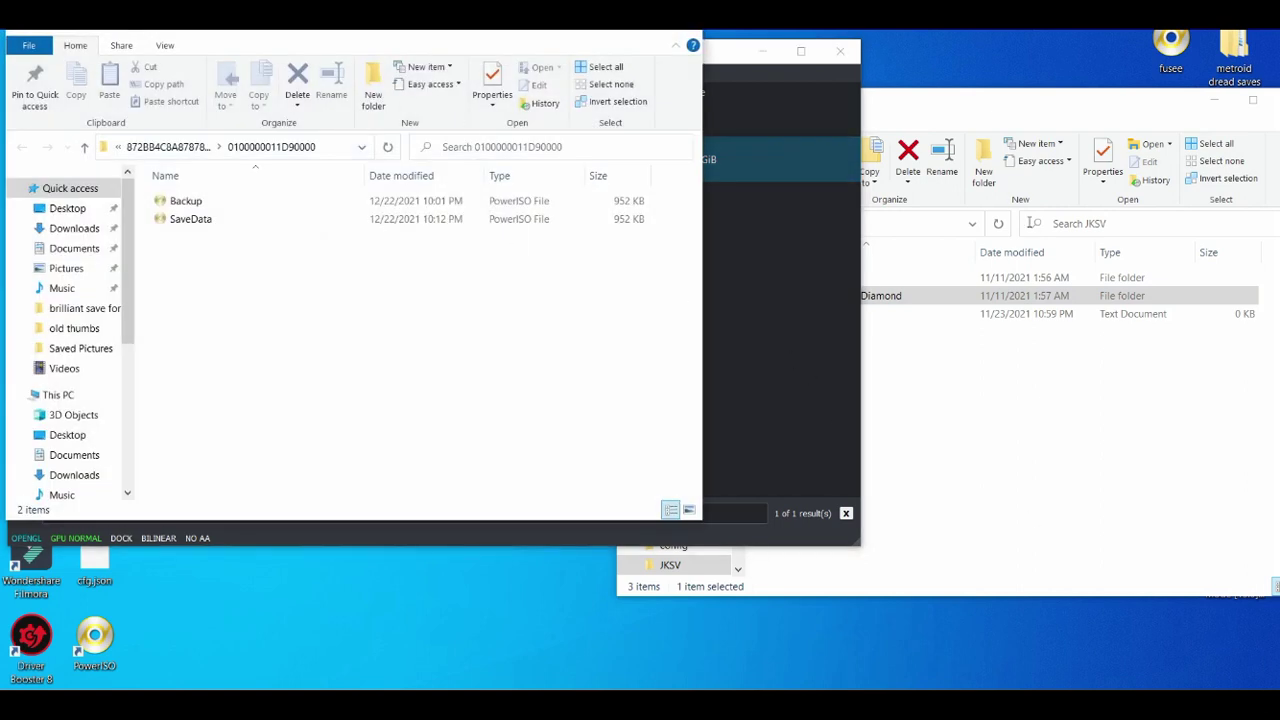
left_click(1007, 99)
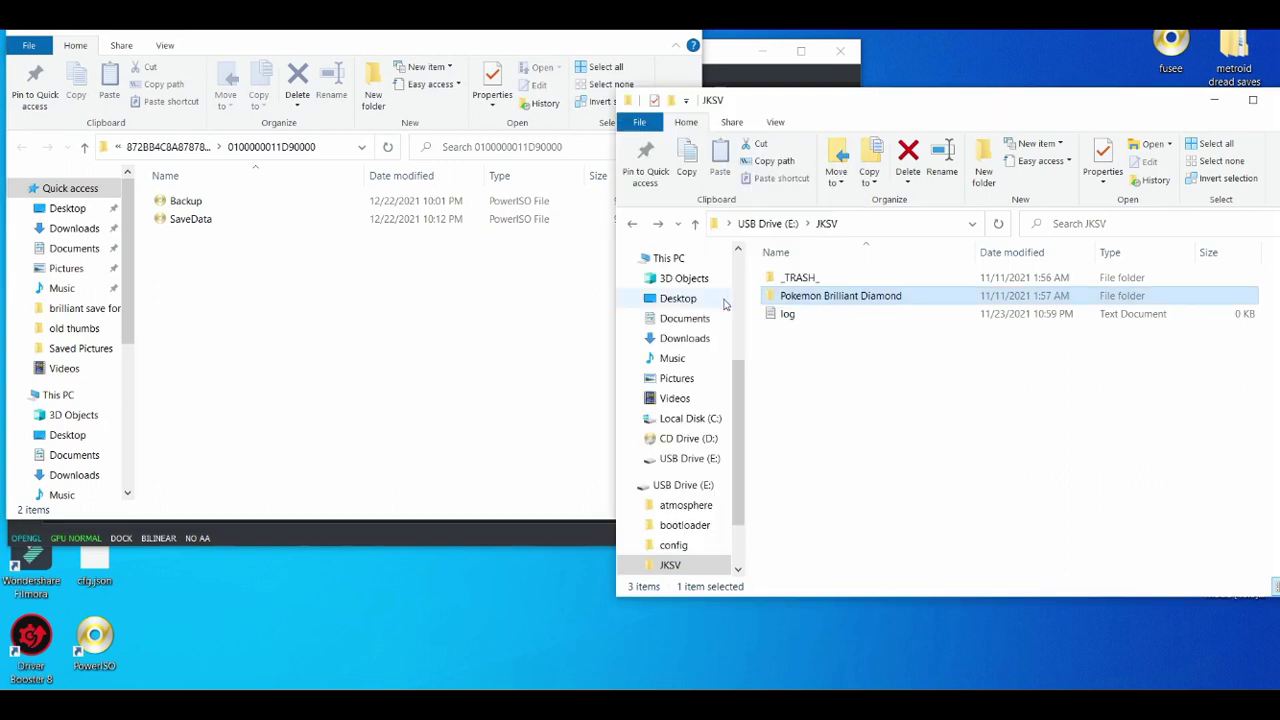
- Navigate to USB Drive (E:) > JKSV > Pokemon Brilliant Diamond > pkmn cheats
left_click(634, 224)
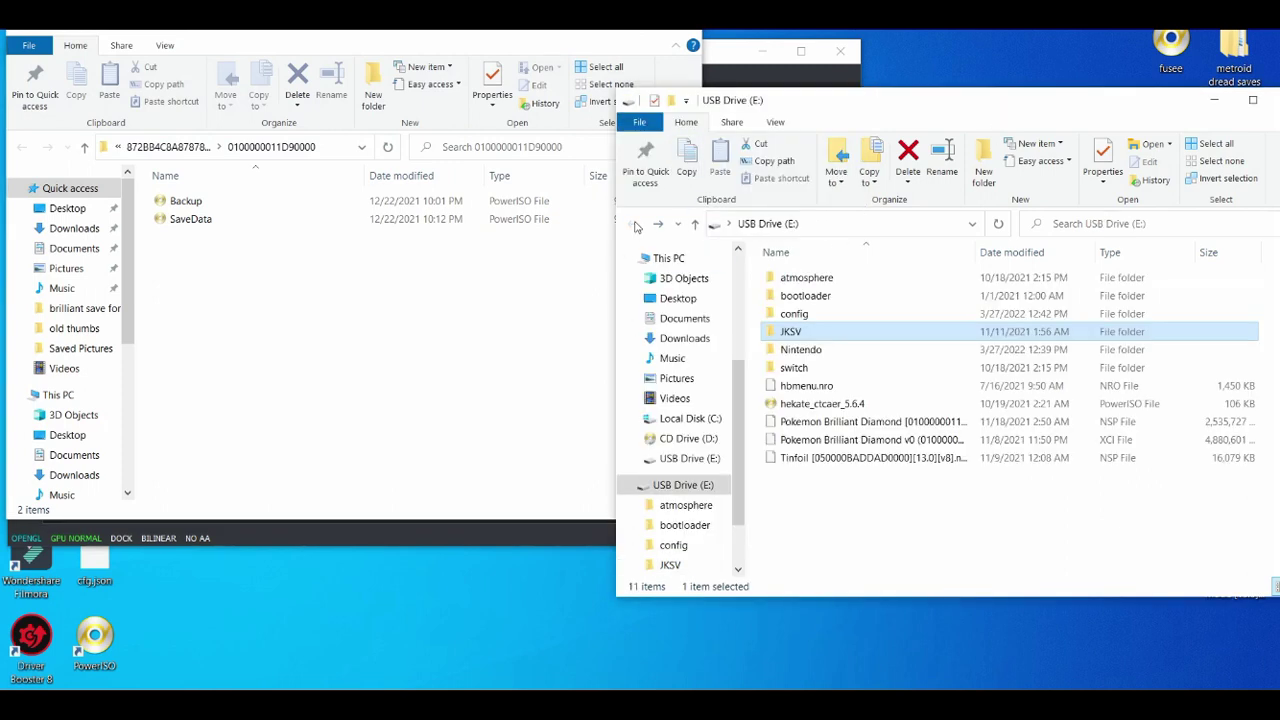
double_click(800, 331)
left_click(807, 298)
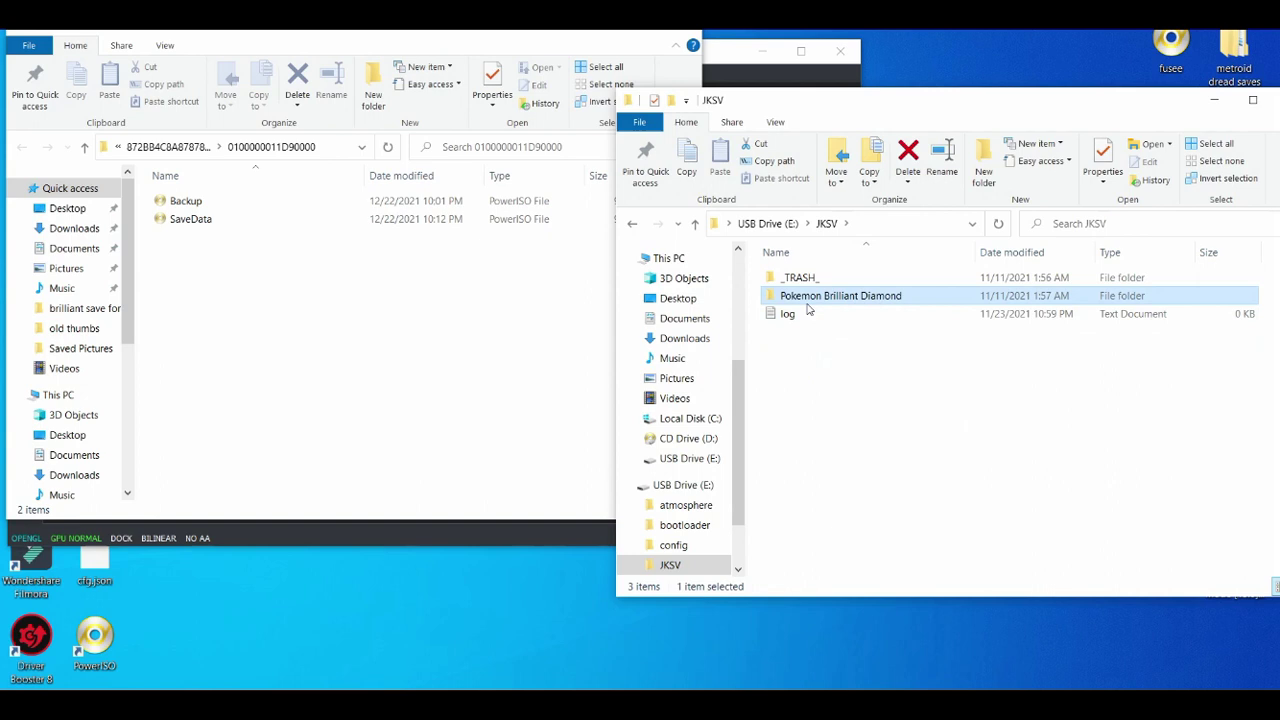
double_click(808, 298)
left_click(797, 368)
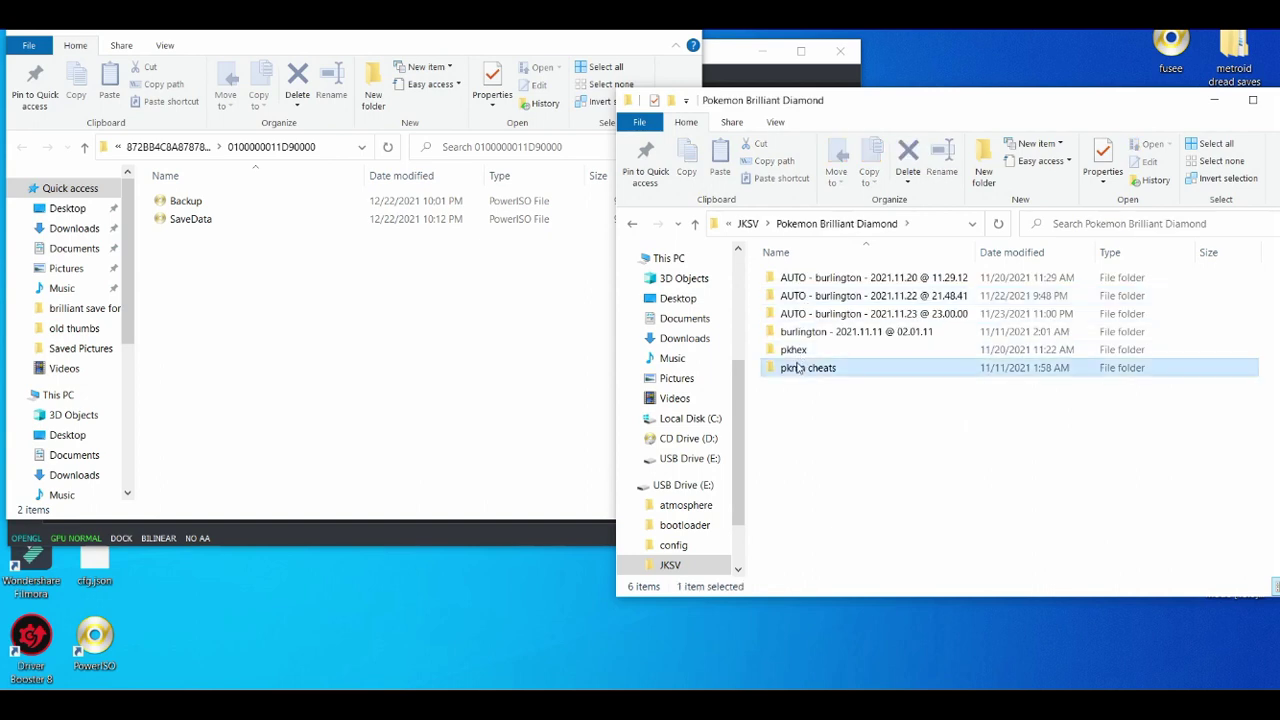
double_click(797, 368)
- Drag the pkmn cheats SaveData and yuzu's SaveData toward each other's windows
left_click(810, 298)
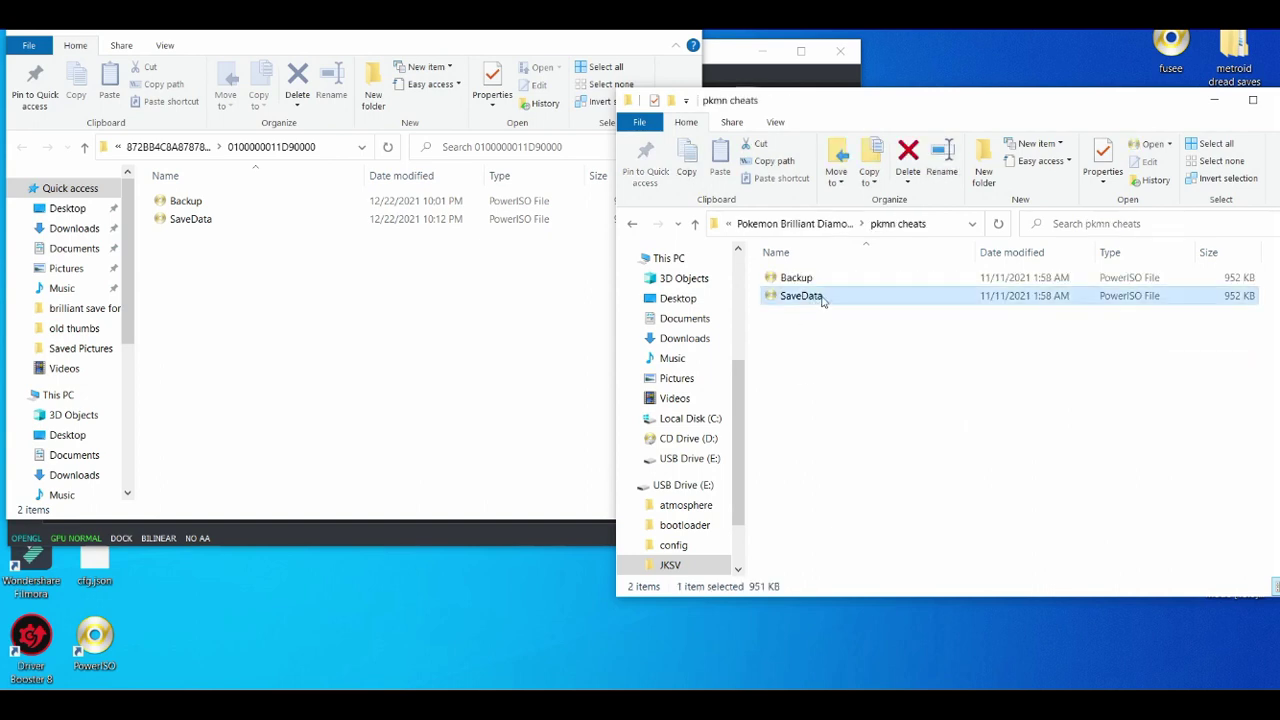
left_click_drag(822, 302, 841, 408)
left_click(216, 220)
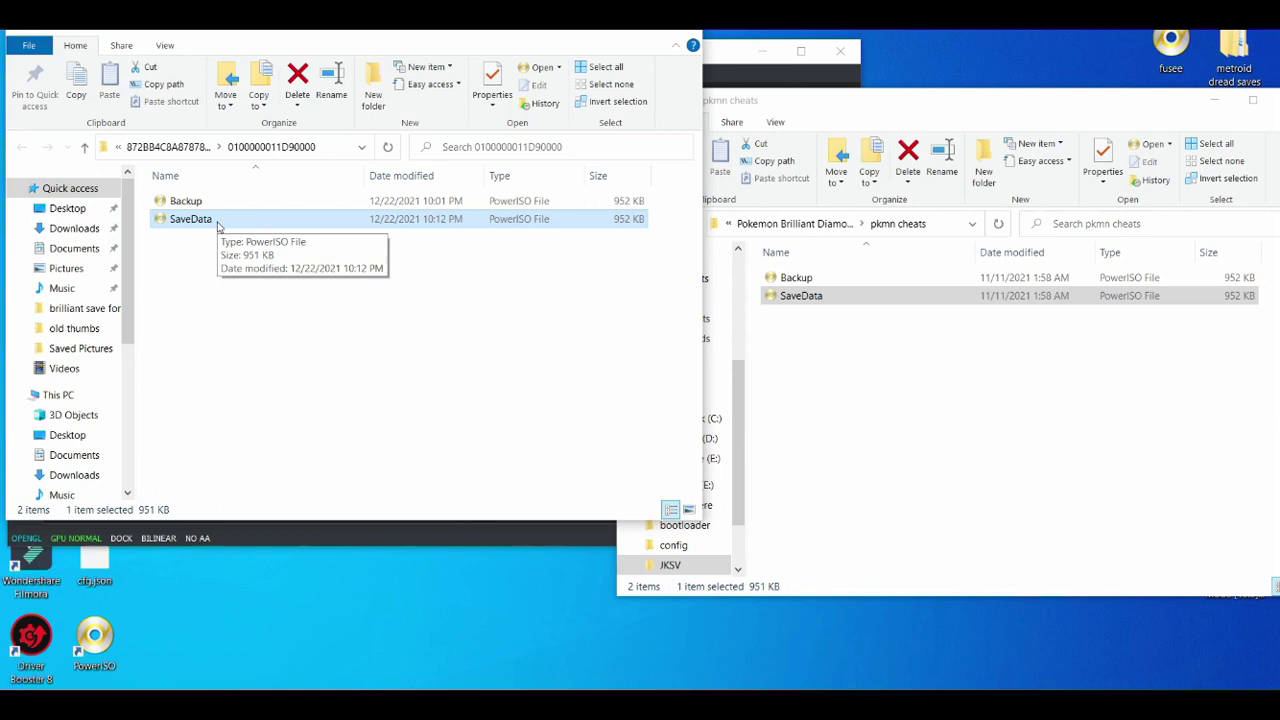
left_click_drag(217, 226, 303, 345)
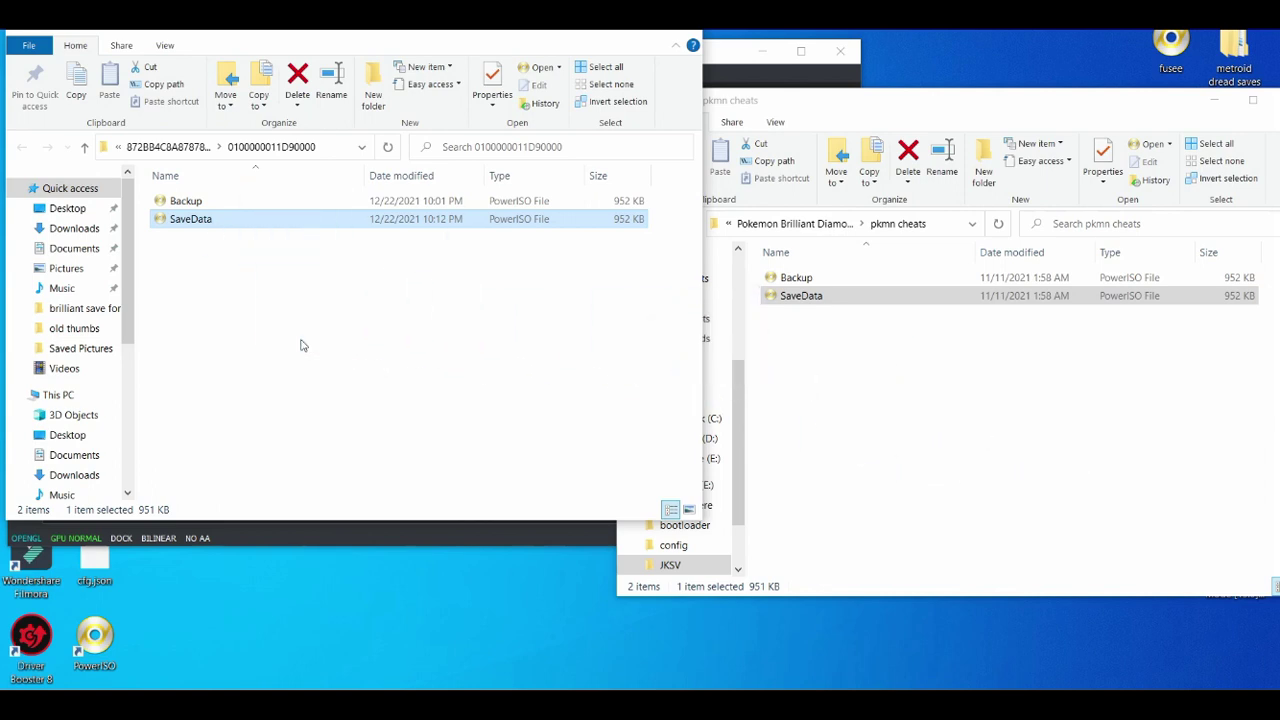
left_click(925, 106)
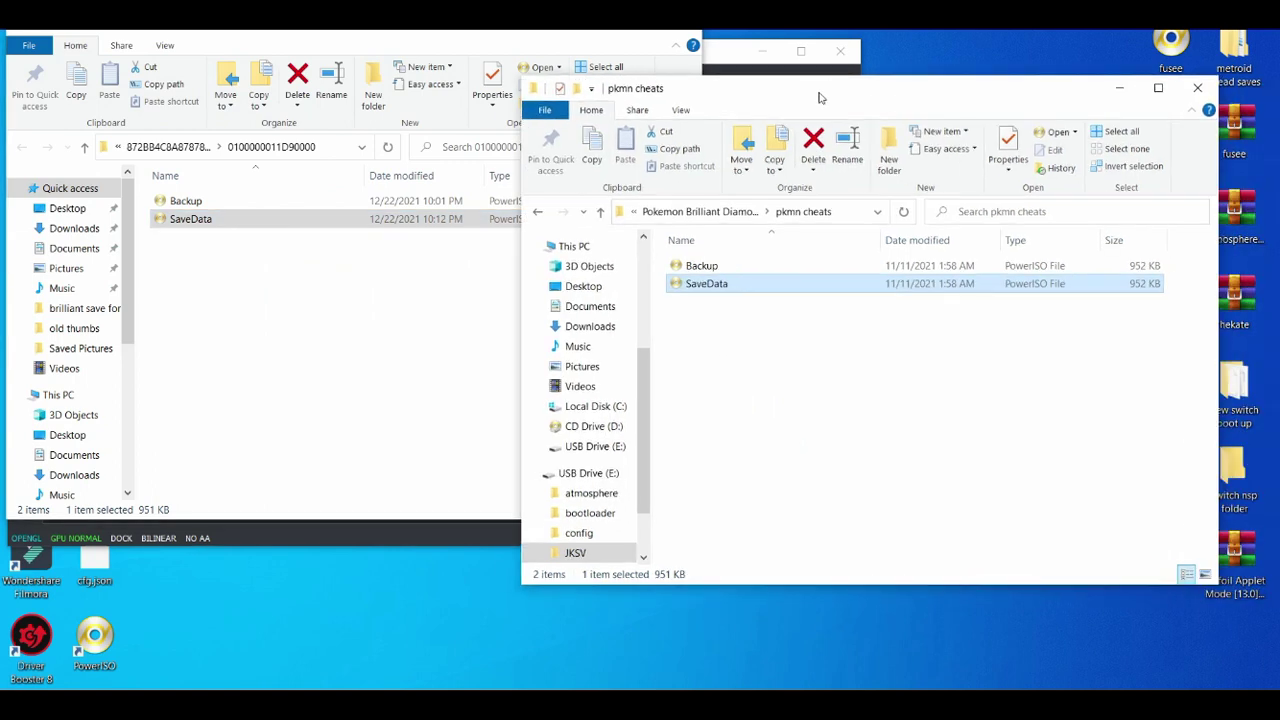
left_click_drag(818, 97, 783, 93)
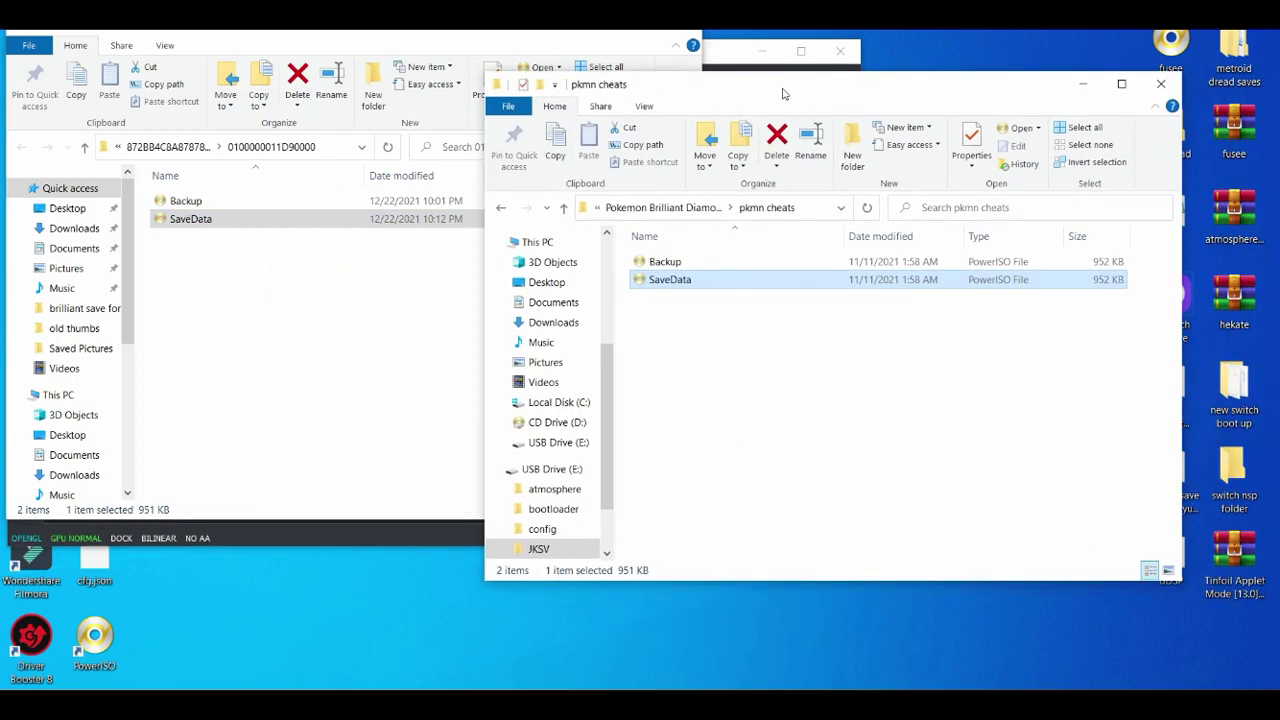
left_click(1164, 92)
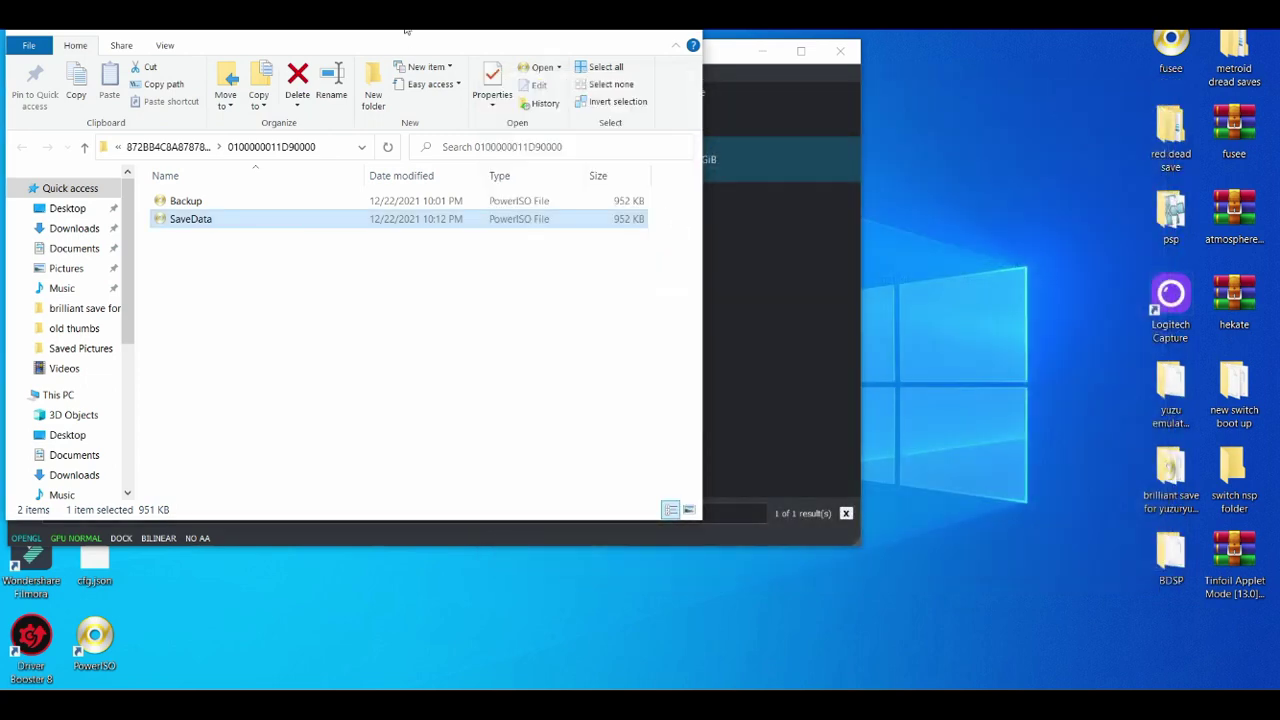
left_click_drag(406, 31, 543, 106)
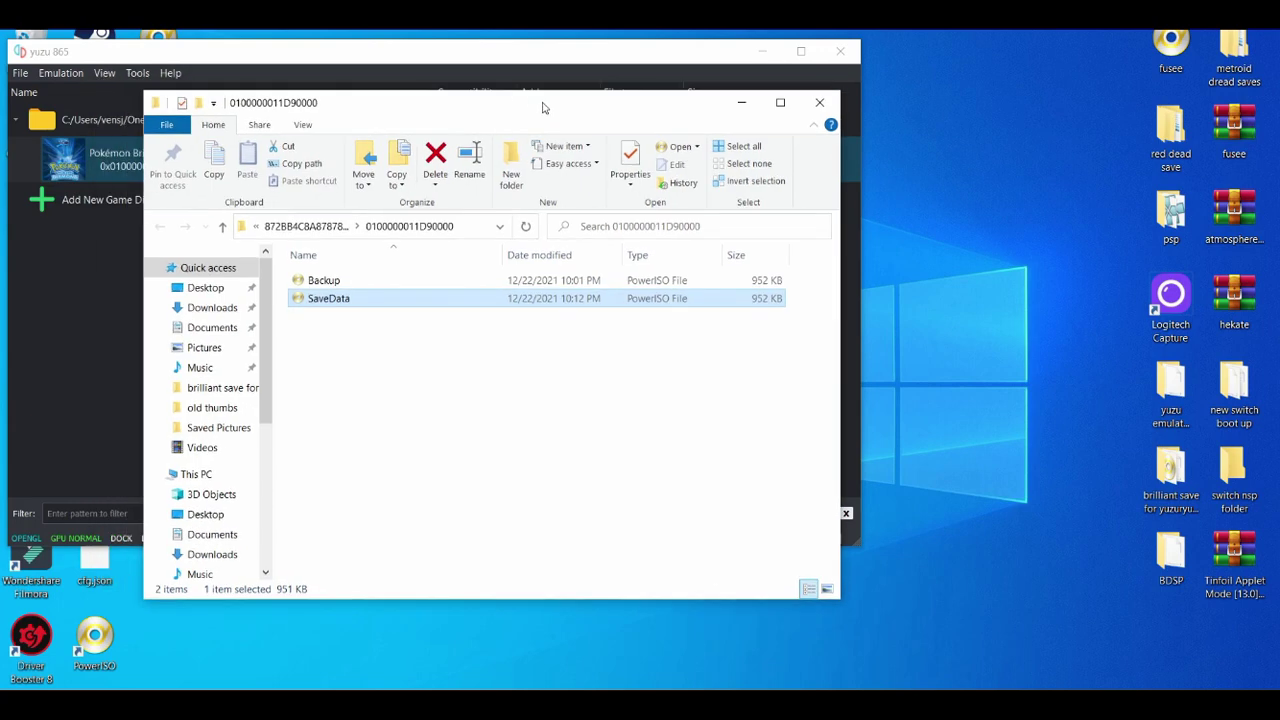
left_click(826, 102)
left_click_drag(430, 61, 616, 106)
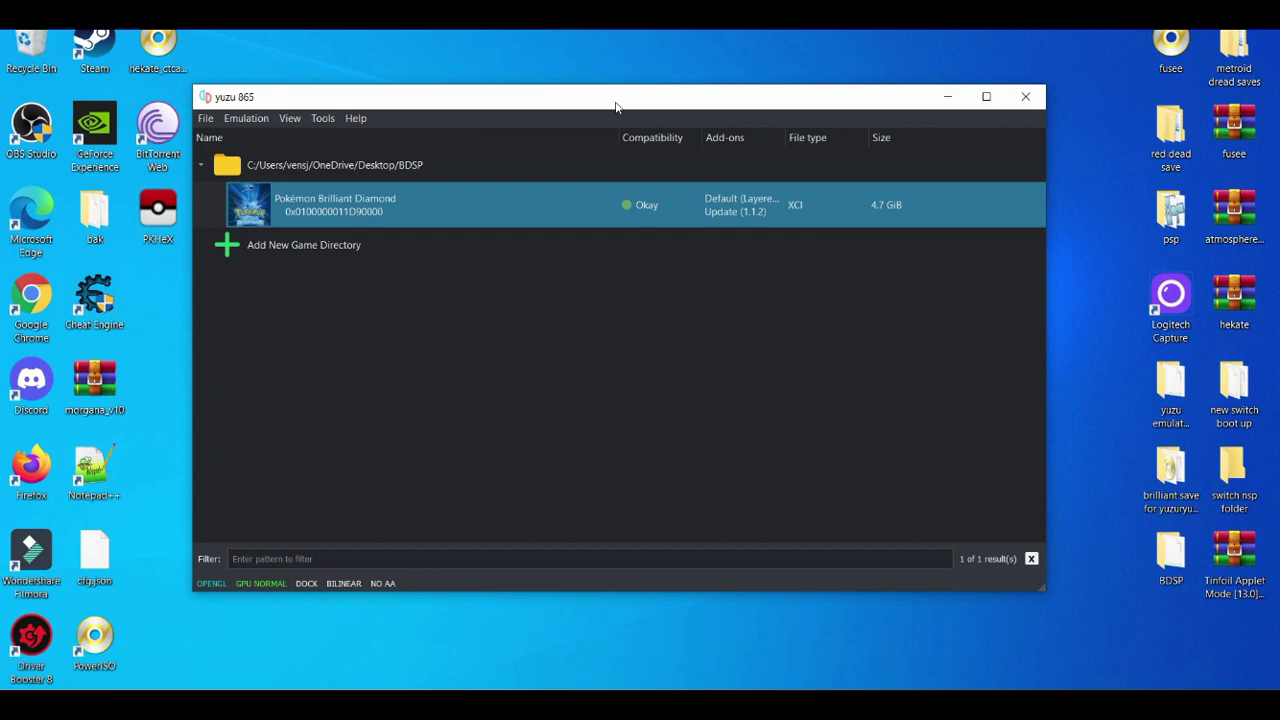
left_click_drag(616, 107, 652, 57)
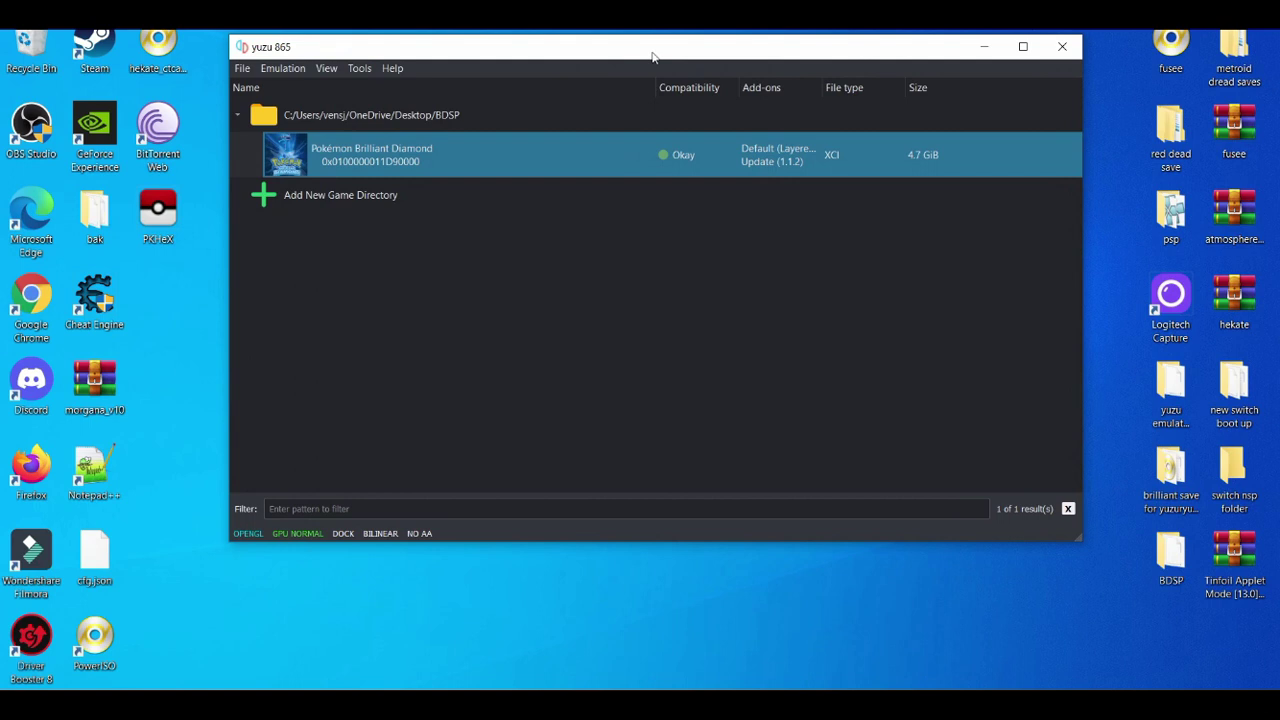